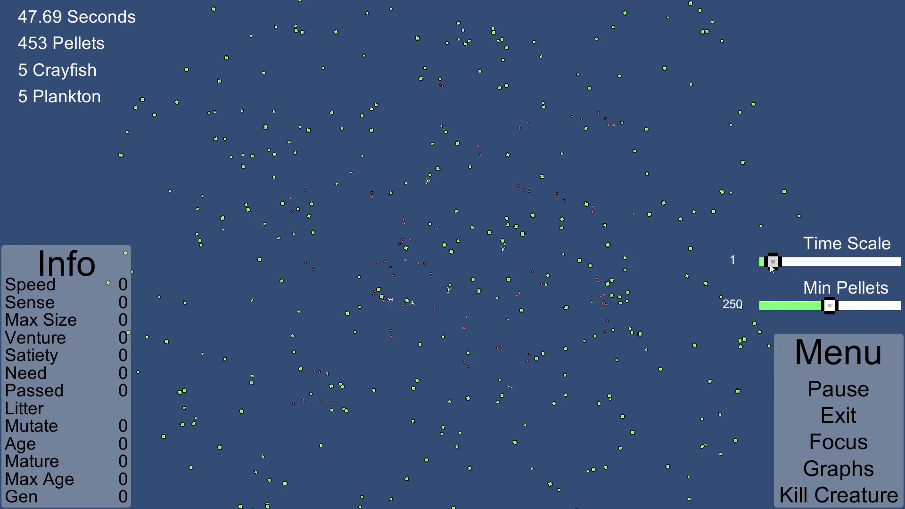
# Speed up the simulation by dragging the Time Scale slider up toward 20
pyautogui.moveTo(772, 265); pyautogui.dragTo(810, 267)
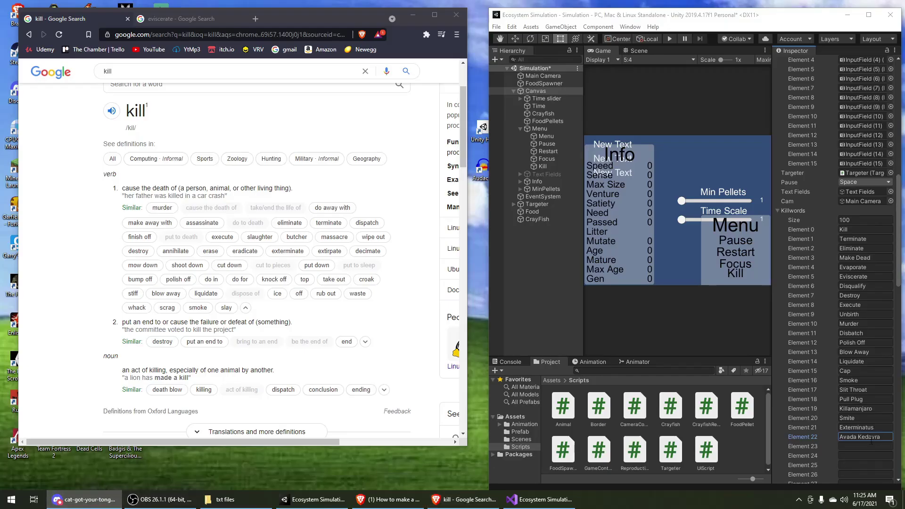
# Use the relabelled Kill option three times, then lower the Time Scale from 100 to 2
pyautogui.click(868, 445)
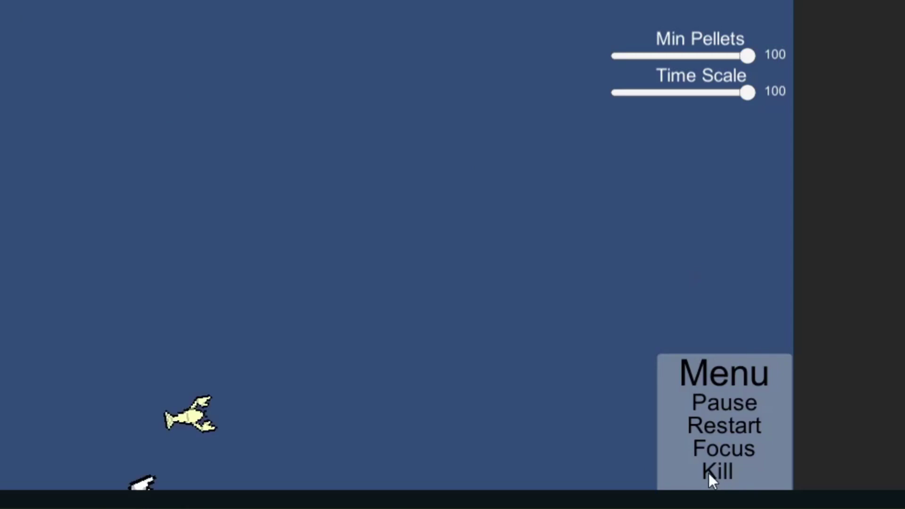
pyautogui.click(708, 473)
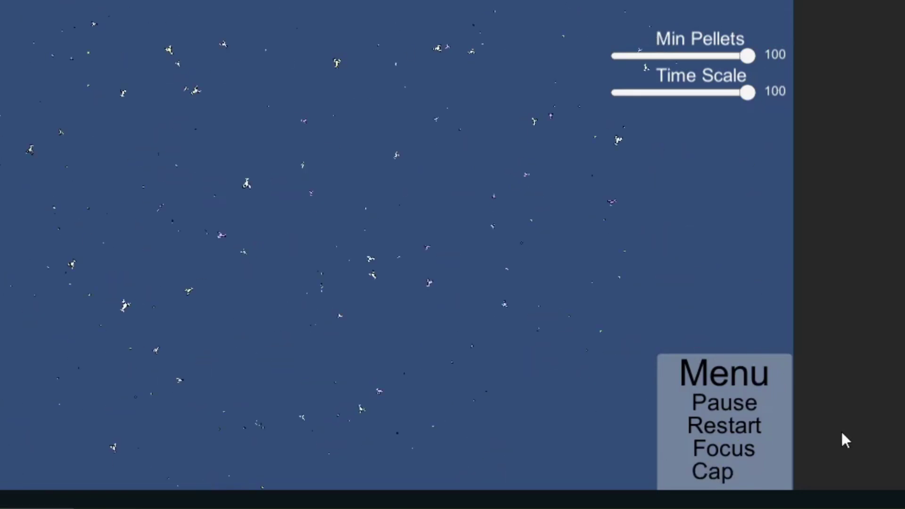
pyautogui.click(728, 473)
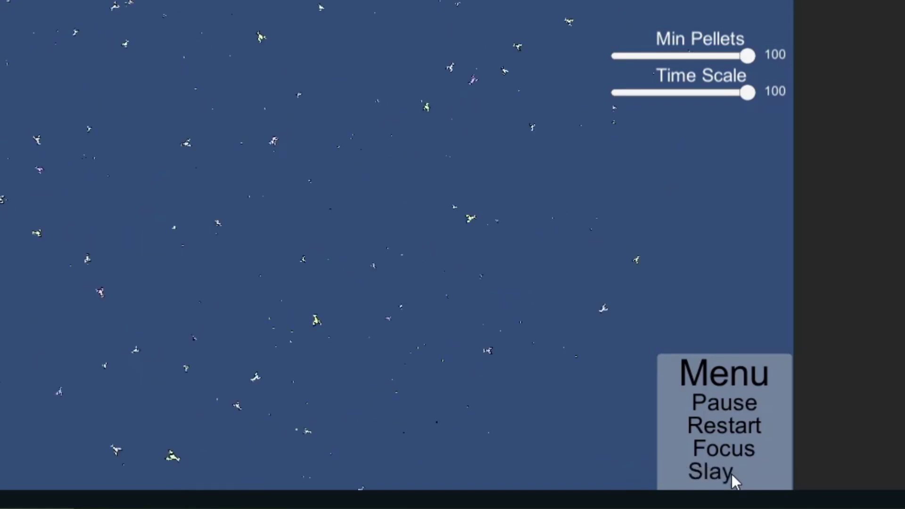
pyautogui.click(724, 471)
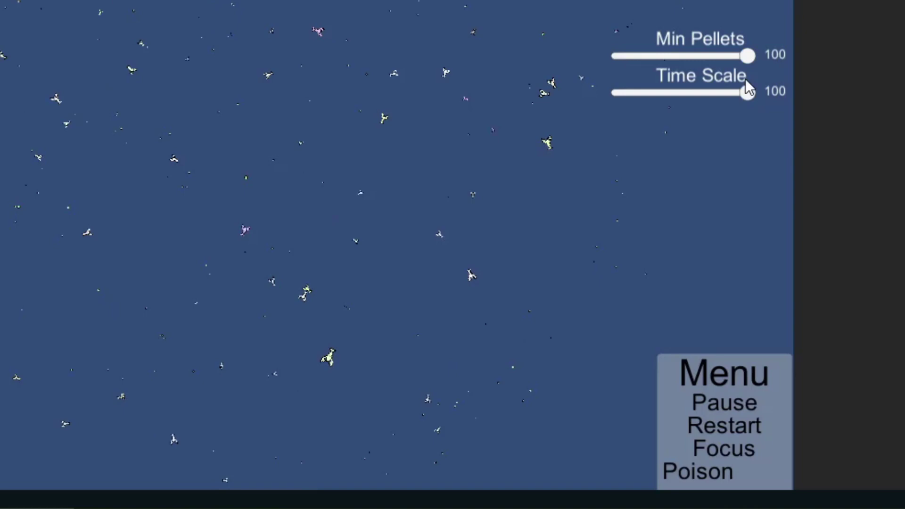
pyautogui.click(703, 94)
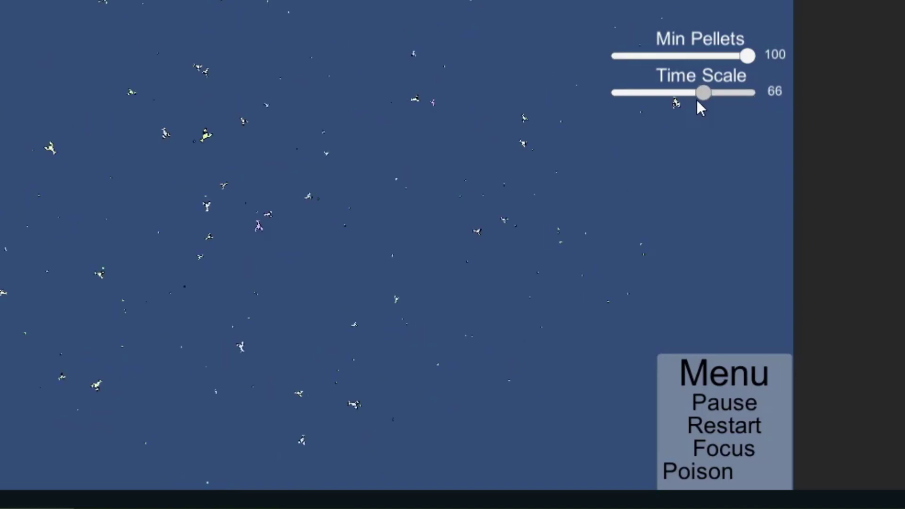
pyautogui.moveTo(696, 100); pyautogui.dragTo(621, 100)
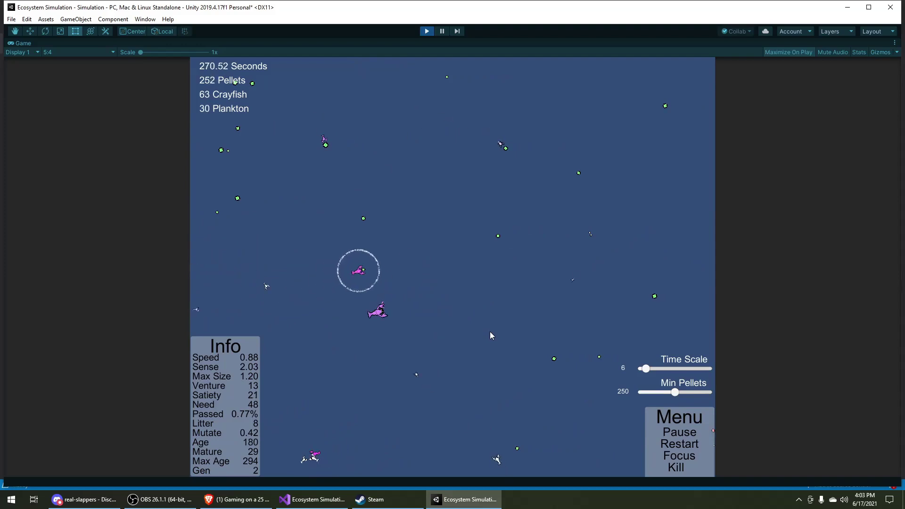
# Have the camera follow the ringed crayfish, release it, then stop the simulation run
pyautogui.click(689, 452)
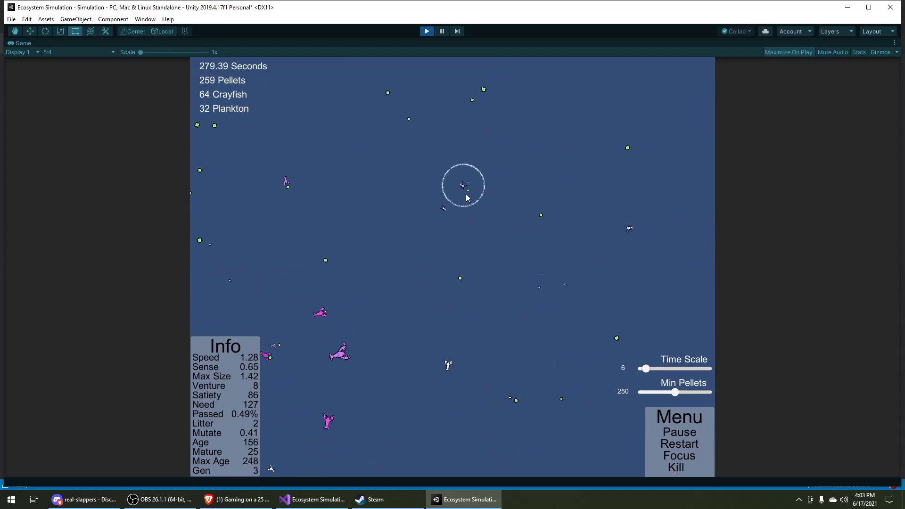
pyautogui.click(682, 456)
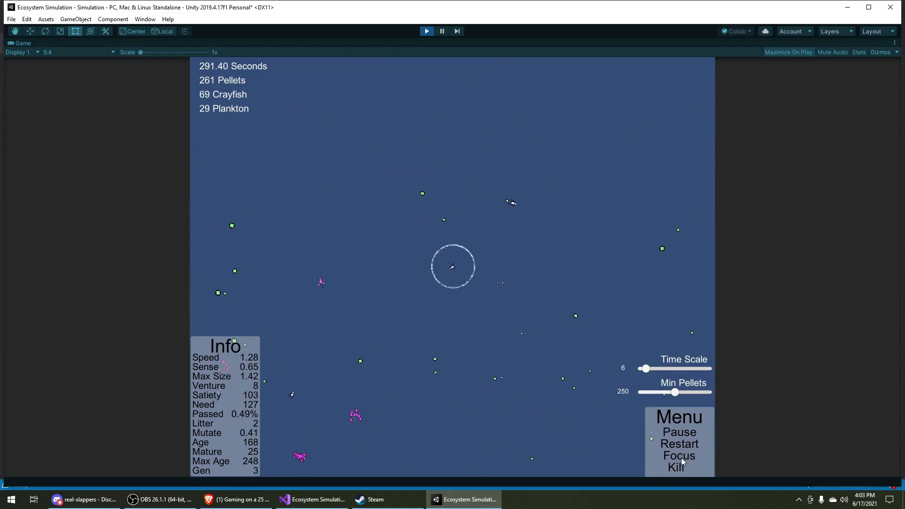
pyautogui.click(427, 378)
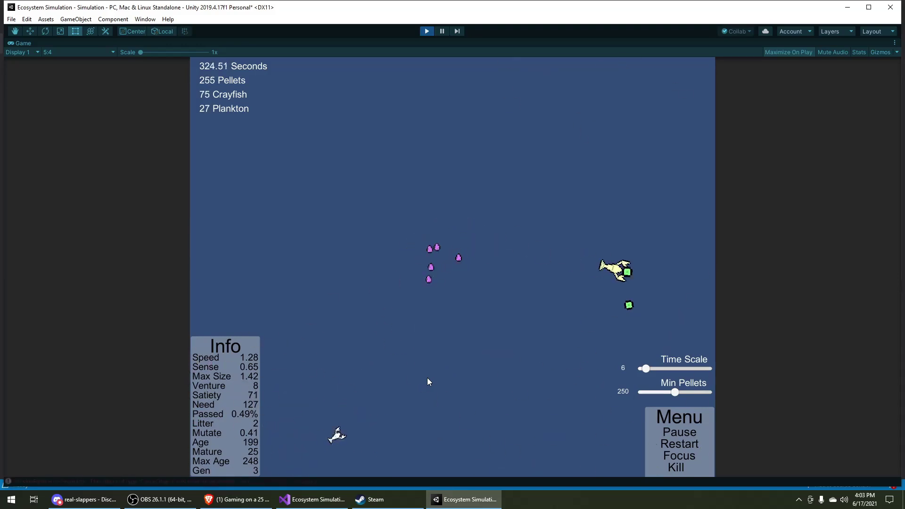
pyautogui.click(427, 31)
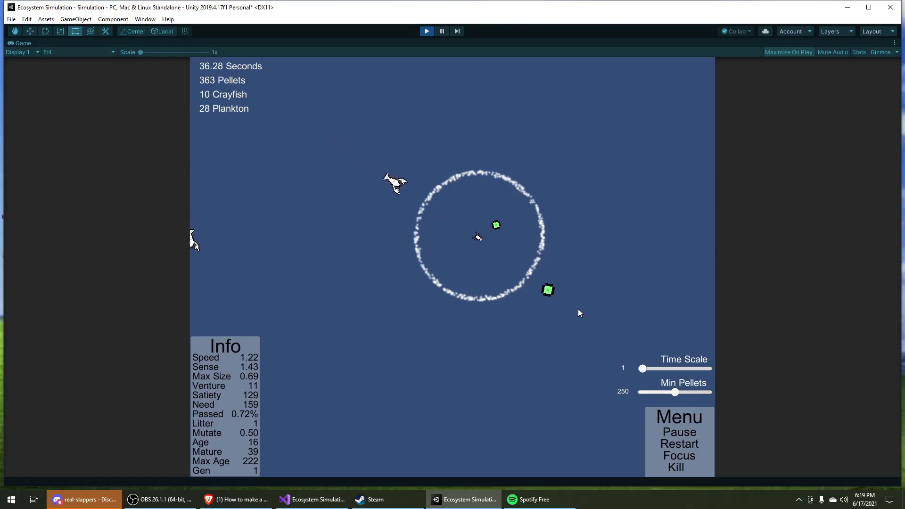
# Drop the Time Scale to its minimum, exit play mode with Ctrl+P, and switch to Visual Studio
pyautogui.scroll(3, 559, 307)
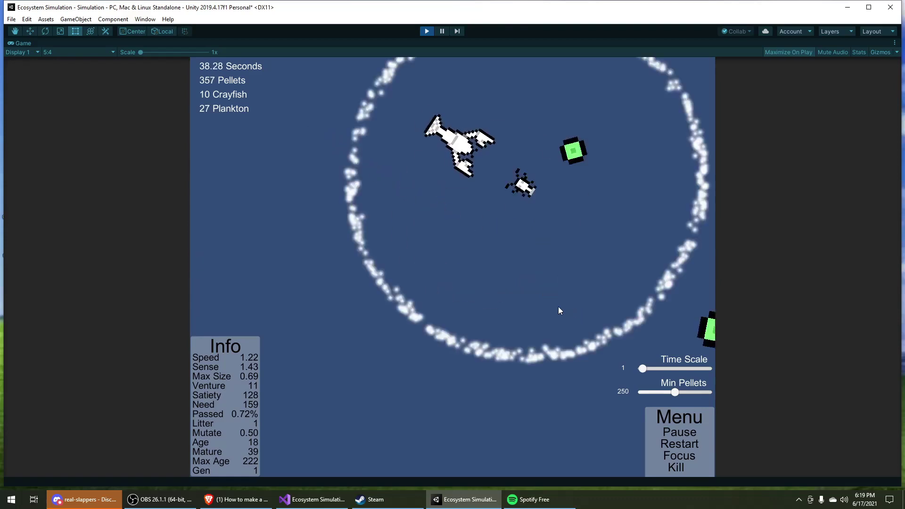
pyautogui.scroll(-5, 558, 306)
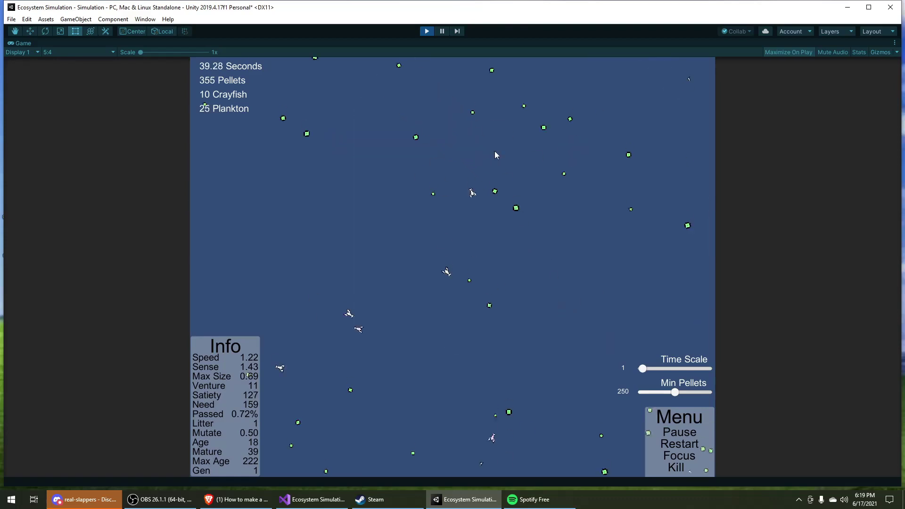
pyautogui.click(427, 32)
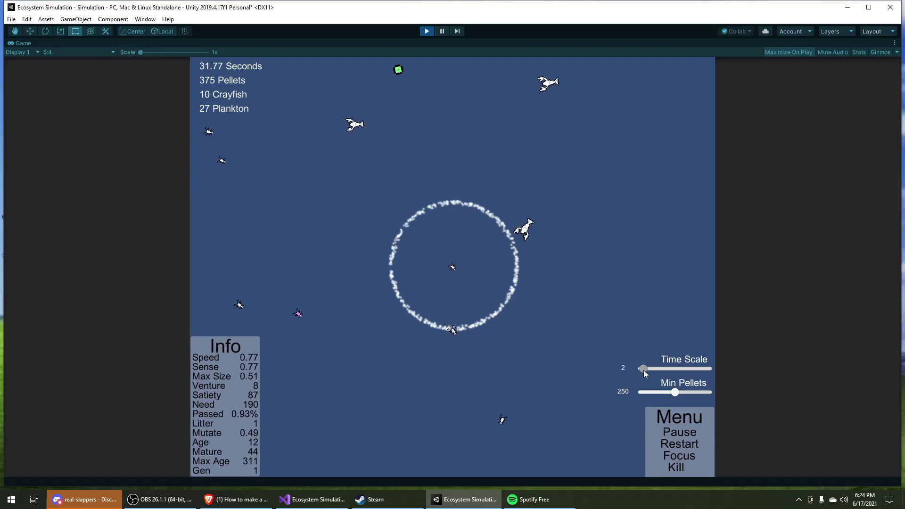
pyautogui.moveTo(643, 370); pyautogui.dragTo(642, 369)
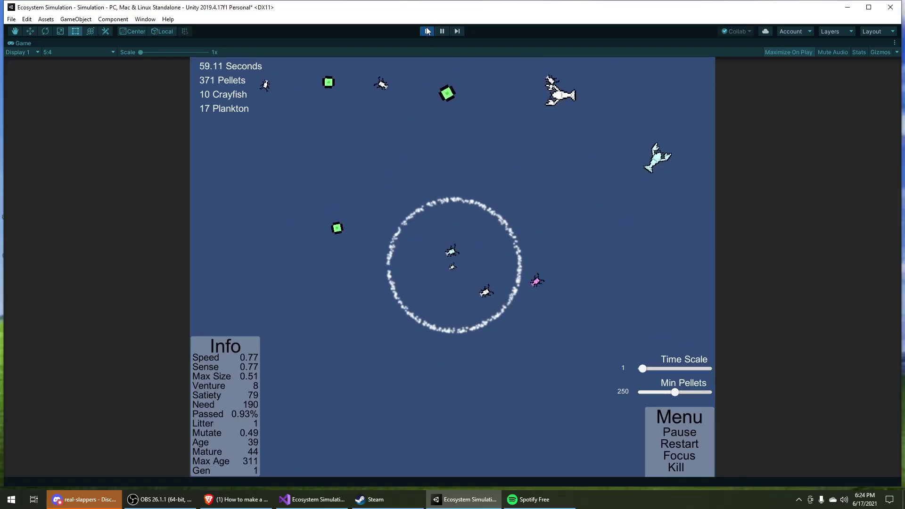
pyautogui.hotkey('ctrl', 'p')
pyautogui.click(311, 501)
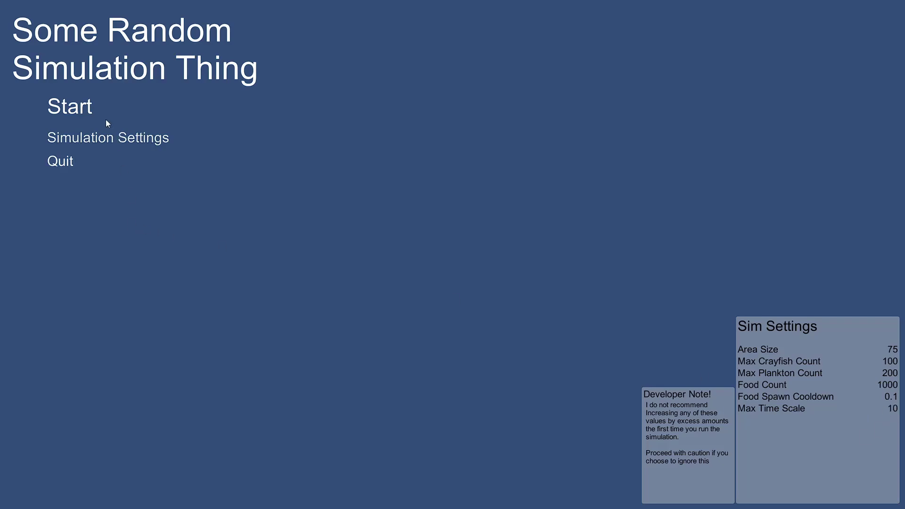
# Start a new simulation run from the main menu with Max Time Scale capped at 10
pyautogui.click(79, 109)
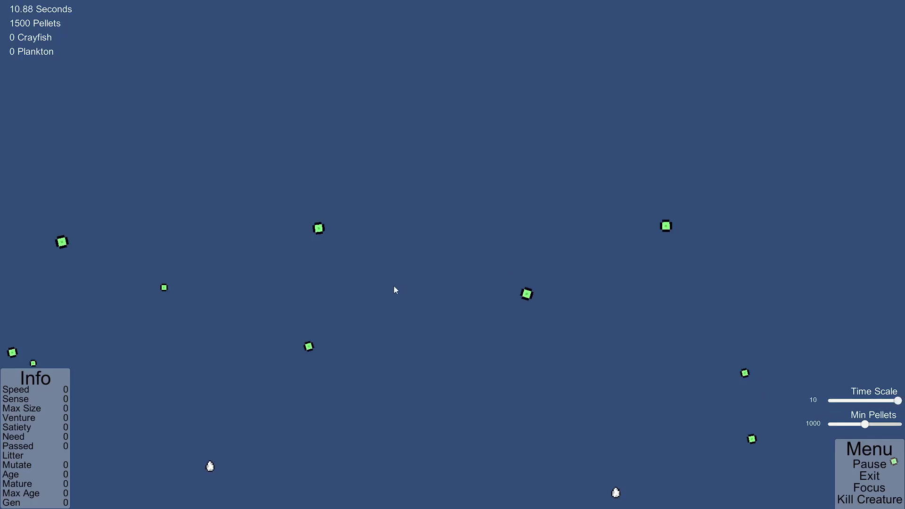
pyautogui.scroll(-5, 394, 287)
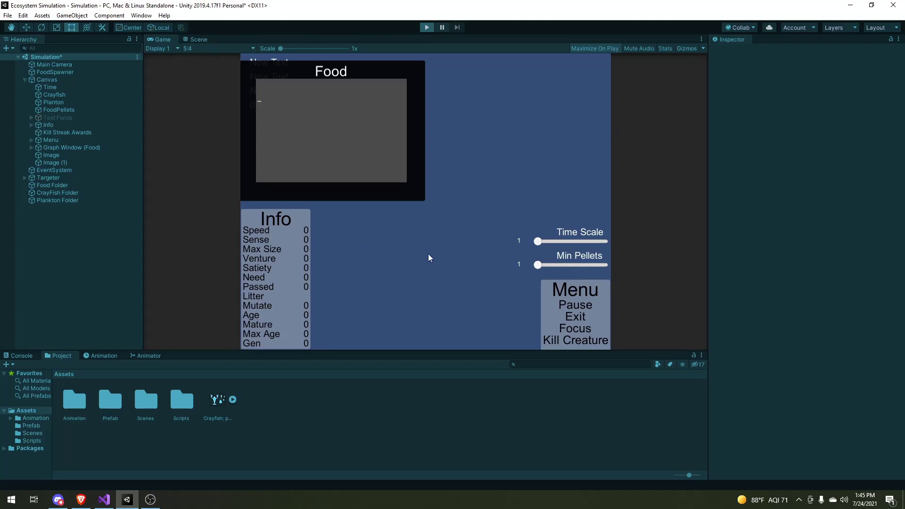
# End the Unity Editor process in Task Manager
pyautogui.rightClick(217, 500)
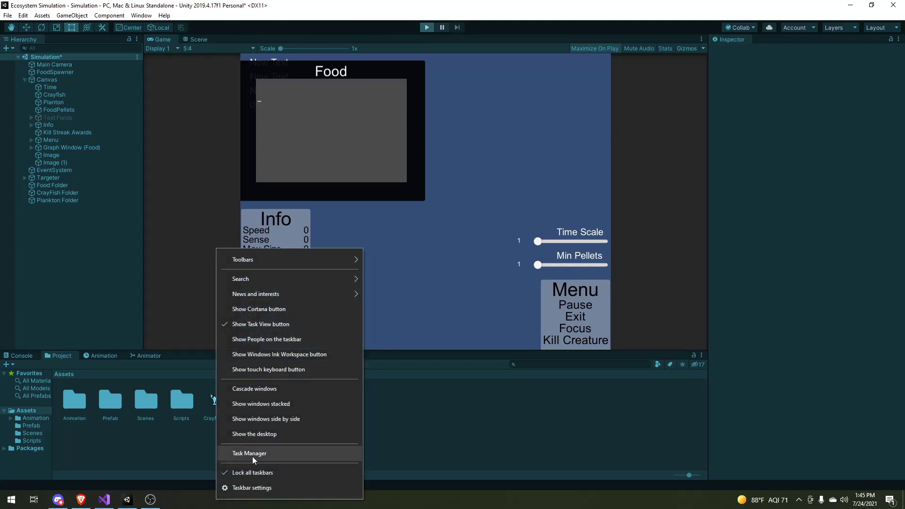
pyautogui.click(253, 455)
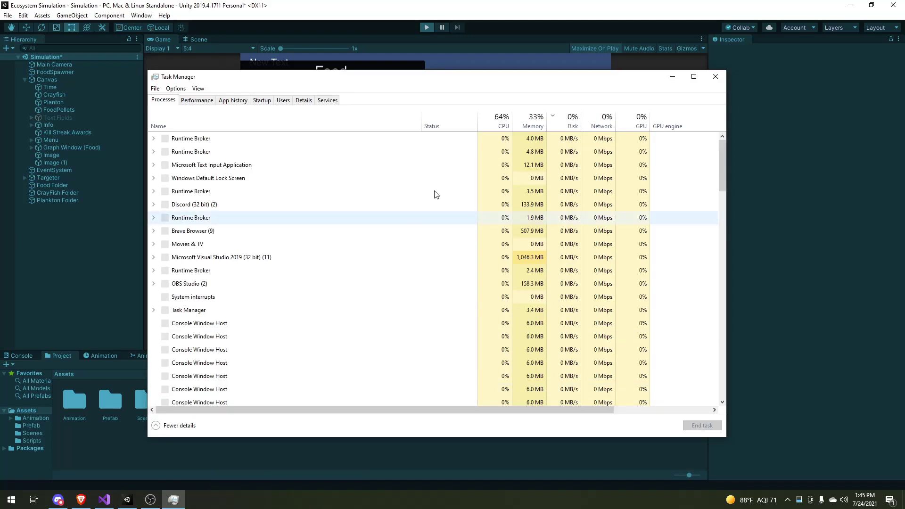
pyautogui.click(191, 243)
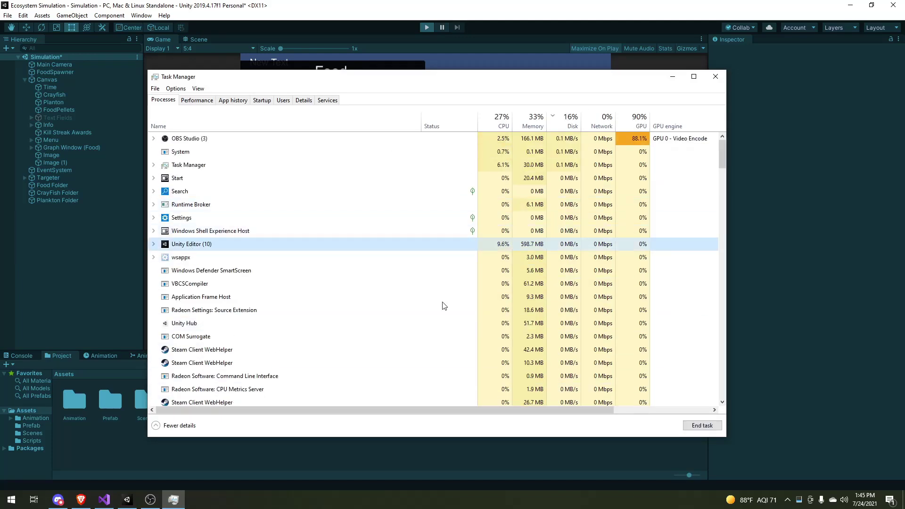
pyautogui.click(704, 427)
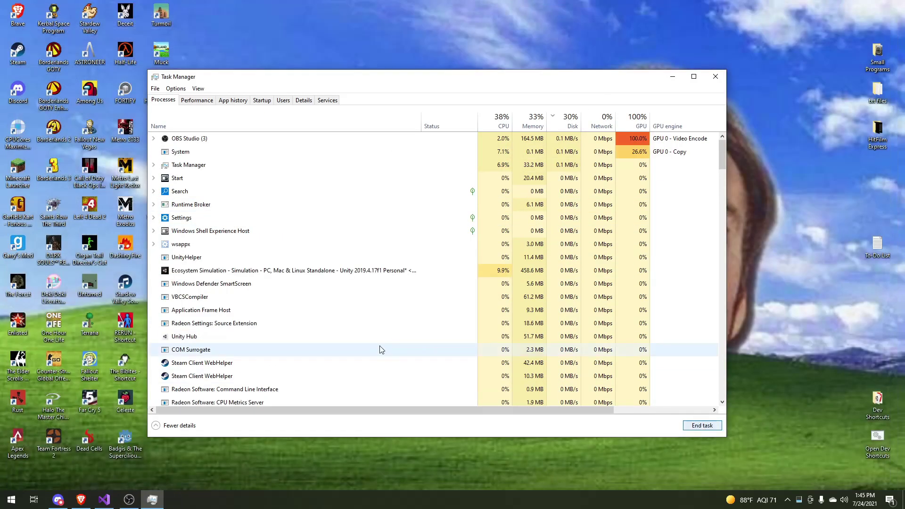
pyautogui.click(716, 77)
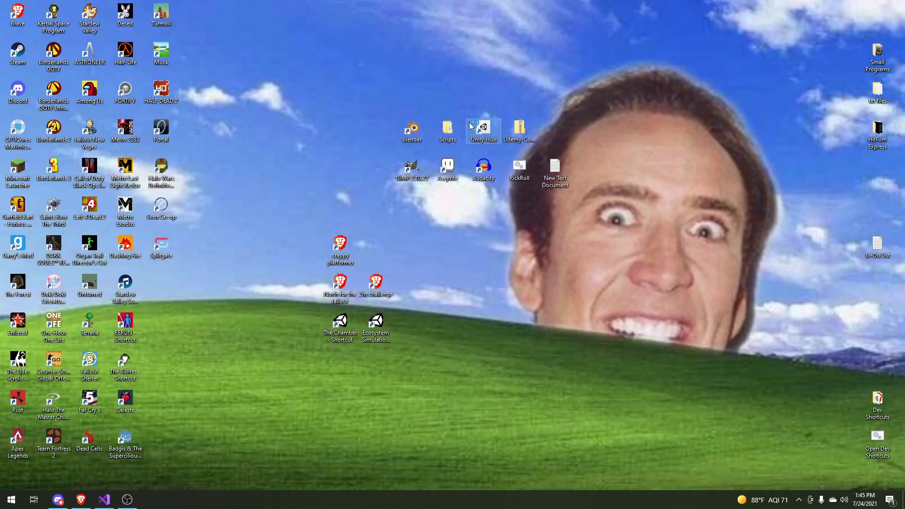
# Reopen the Ecosystem Simulation project from Unity Hub and bring the Visual Studio scripts forward
pyautogui.doubleClick(479, 127)
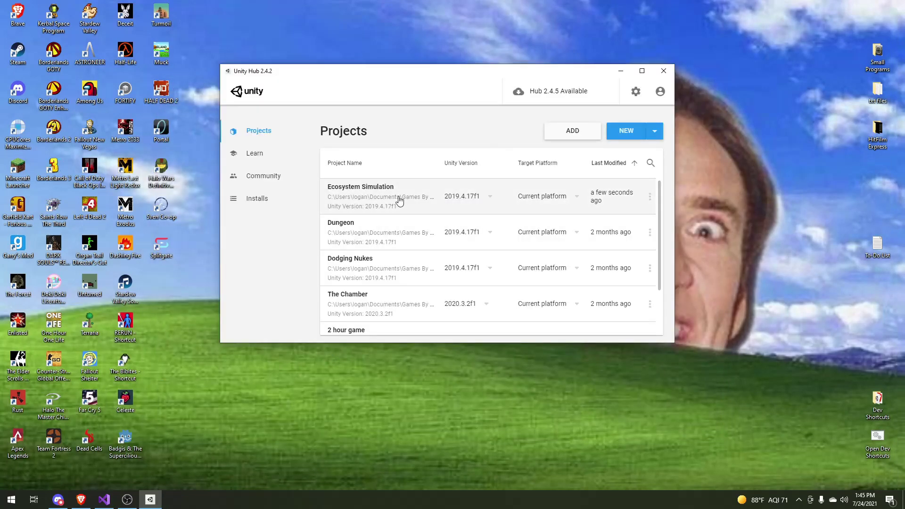
pyautogui.click(399, 200)
pyautogui.click(108, 501)
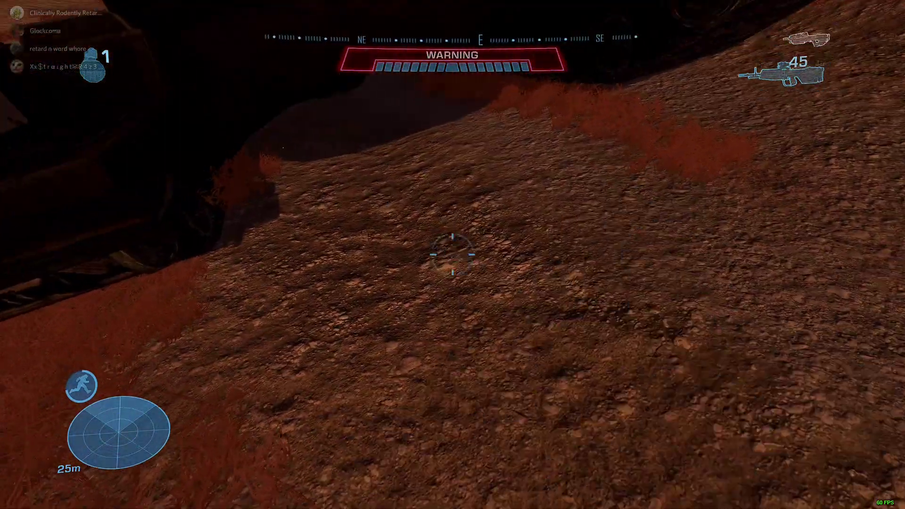
# Swap back to the DMR, scope in on the ravine enemies, fire, and melee
pyautogui.press('1')
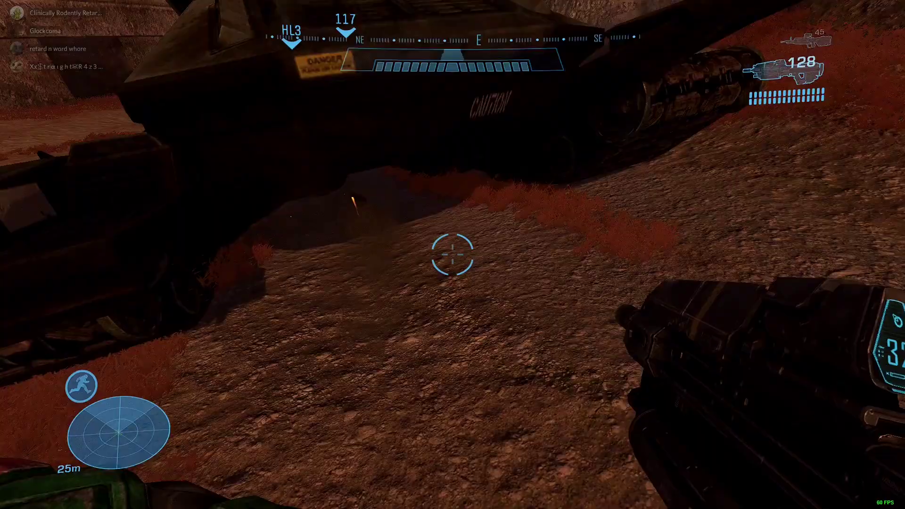
pyautogui.press('1')
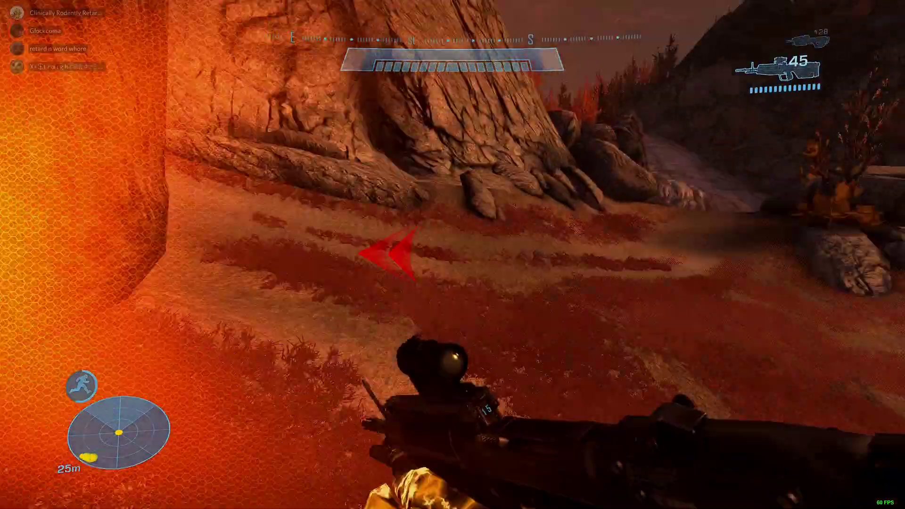
pyautogui.rightClick(453, 255)
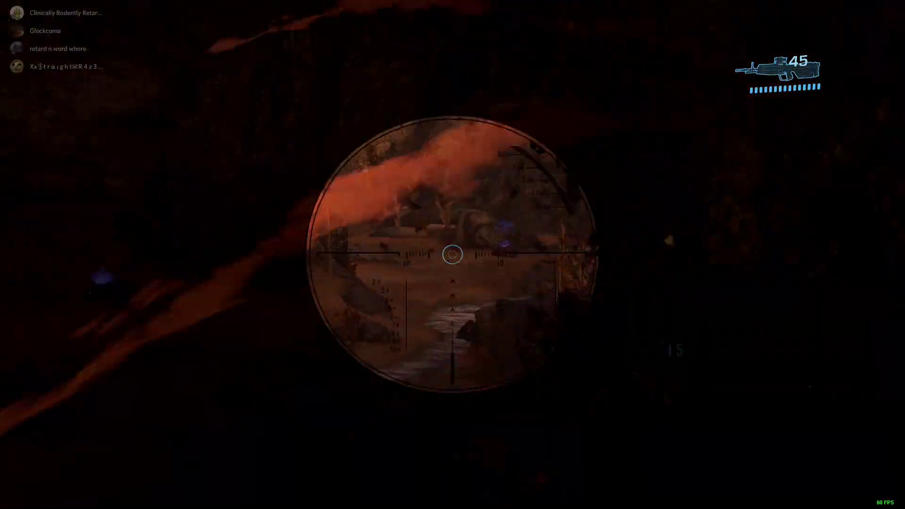
pyautogui.rightClick(453, 255)
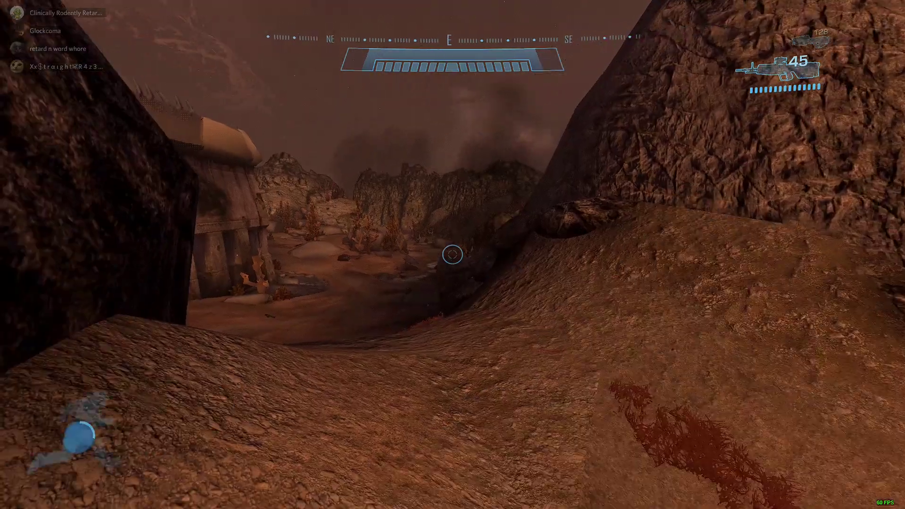
pyautogui.rightClick(452, 254)
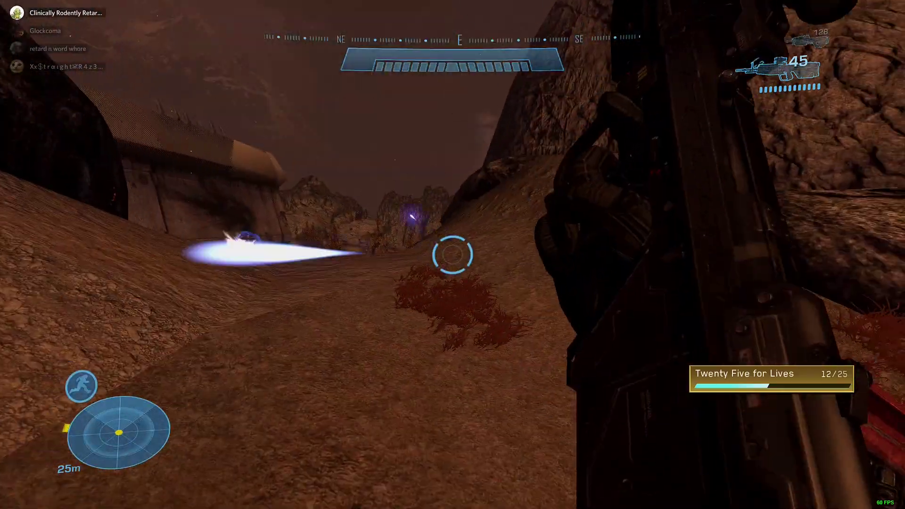
pyautogui.click(452, 255)
pyautogui.click(453, 255)
pyautogui.press('q')
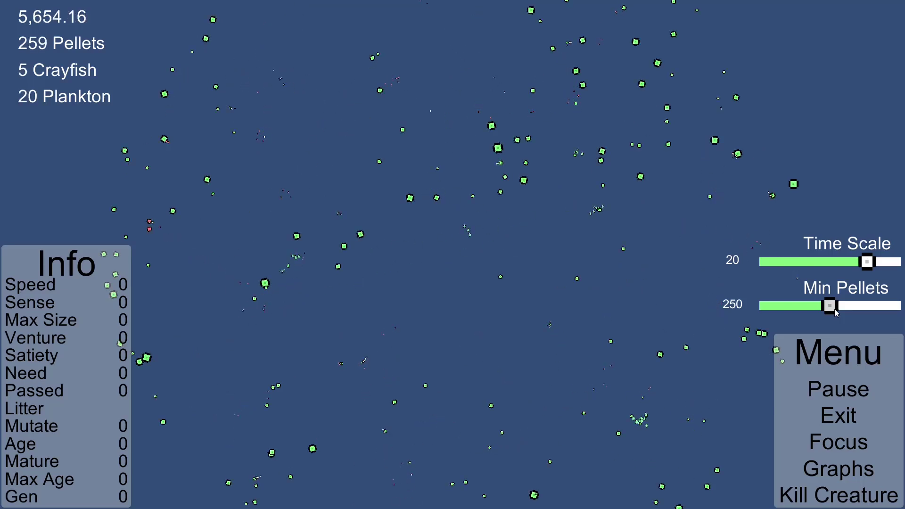
# Leave fullscreen, then start, stop and restart play mode to test the Food graph
pyautogui.hotkey('ctrl', 'p')
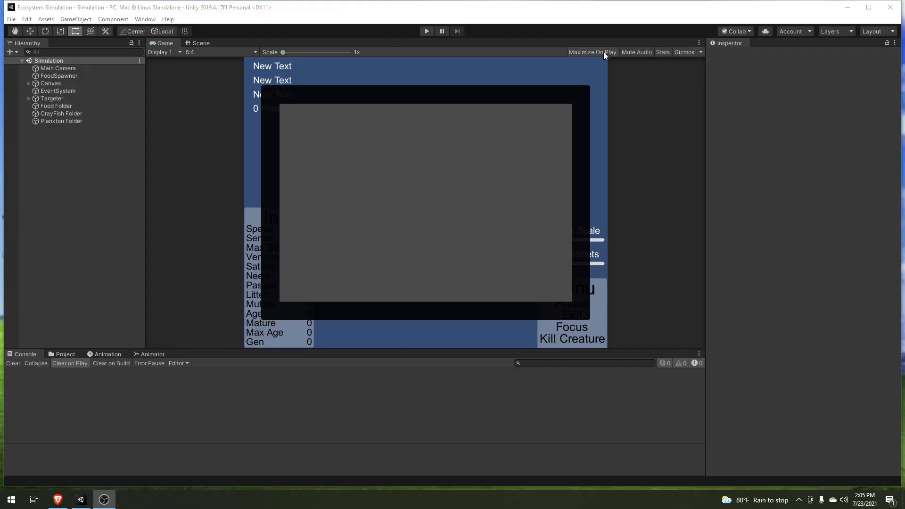
pyautogui.click(426, 31)
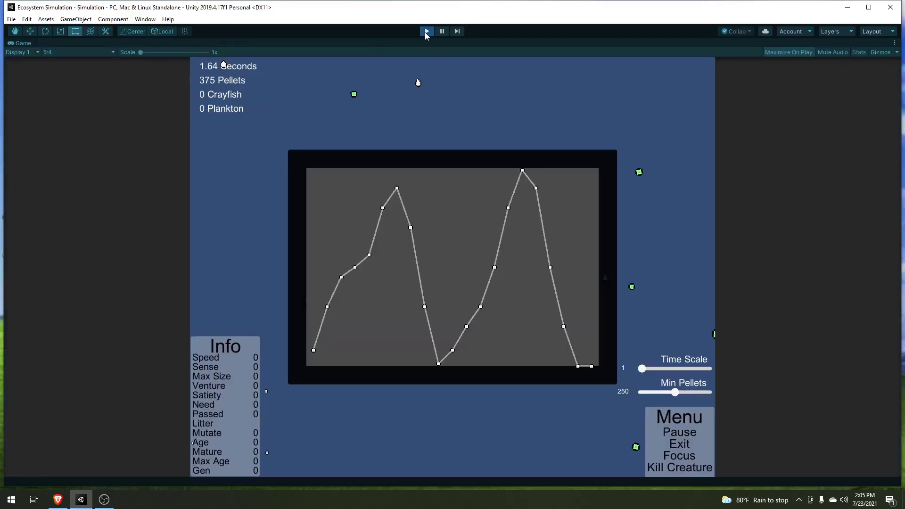
pyautogui.click(426, 31)
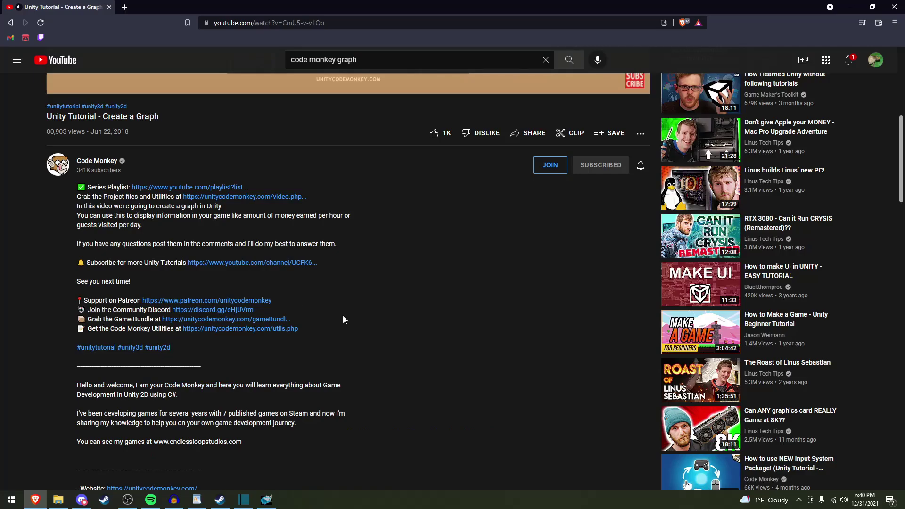
pyautogui.scroll(7, 419, 337)
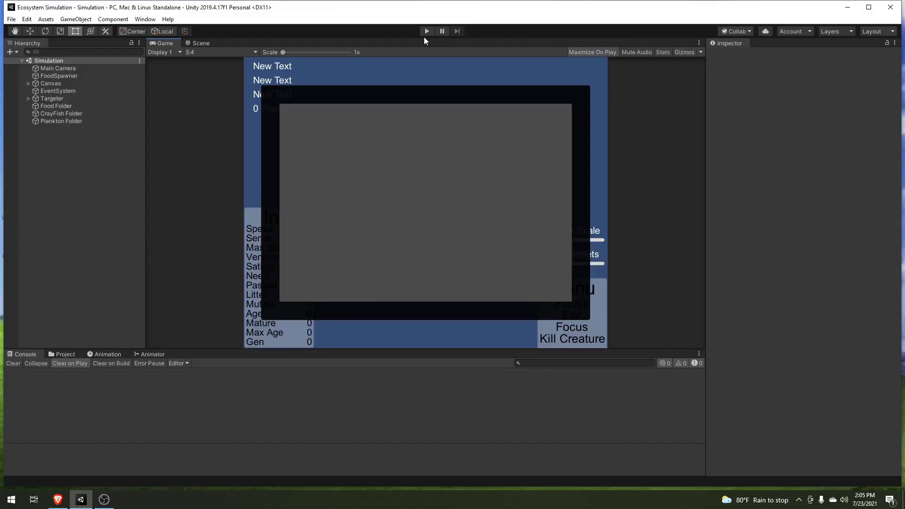
pyautogui.click(426, 31)
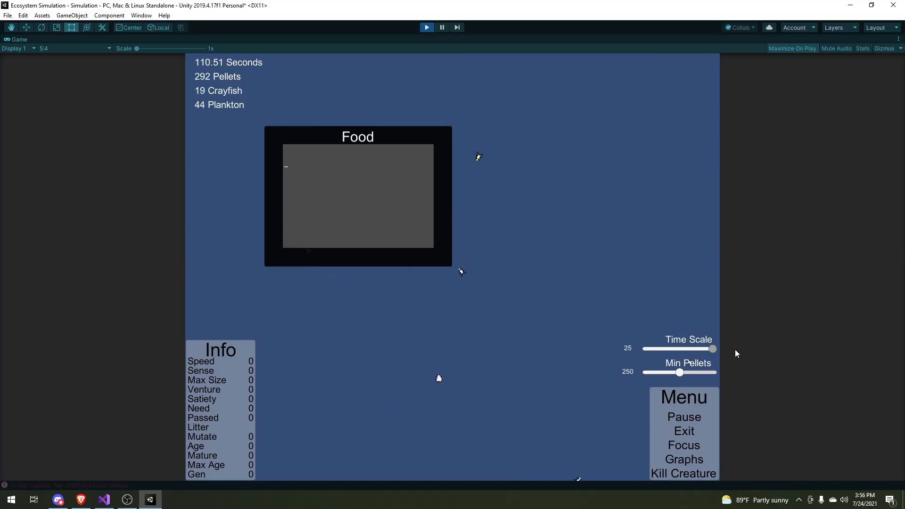
# Slow the Time Scale back to 1 and pause the simulation from the in-game menu
pyautogui.moveTo(713, 349); pyautogui.dragTo(649, 349)
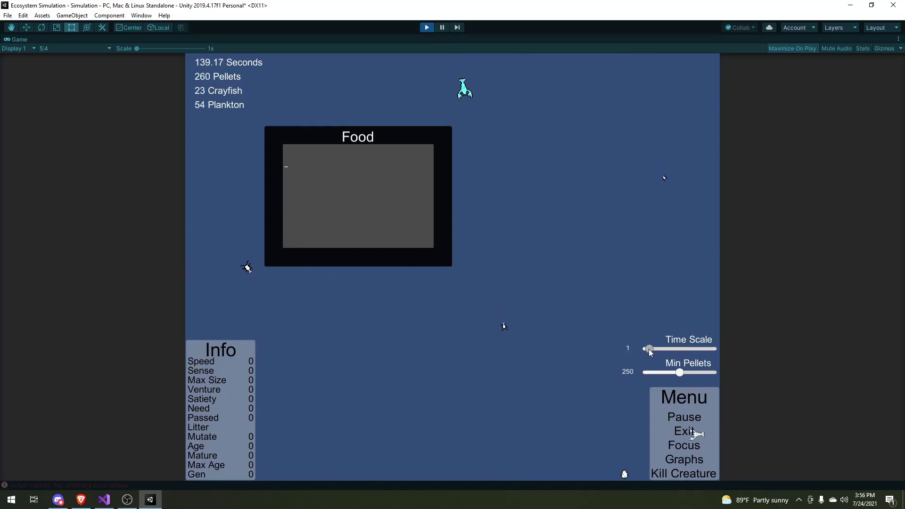
pyautogui.click(678, 416)
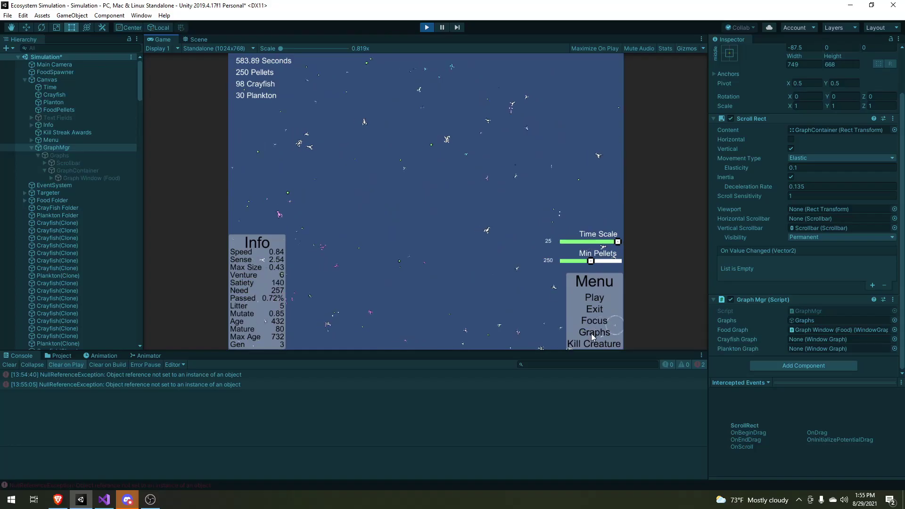
# Open the Food graph panel and scroll it down past the graph, then launch the rocket
pyautogui.click(591, 333)
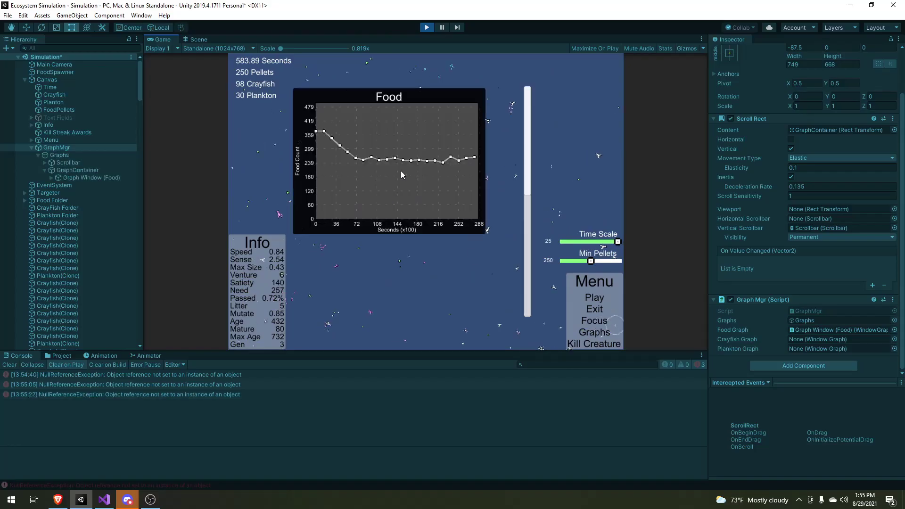
pyautogui.moveTo(531, 147); pyautogui.dragTo(525, 205)
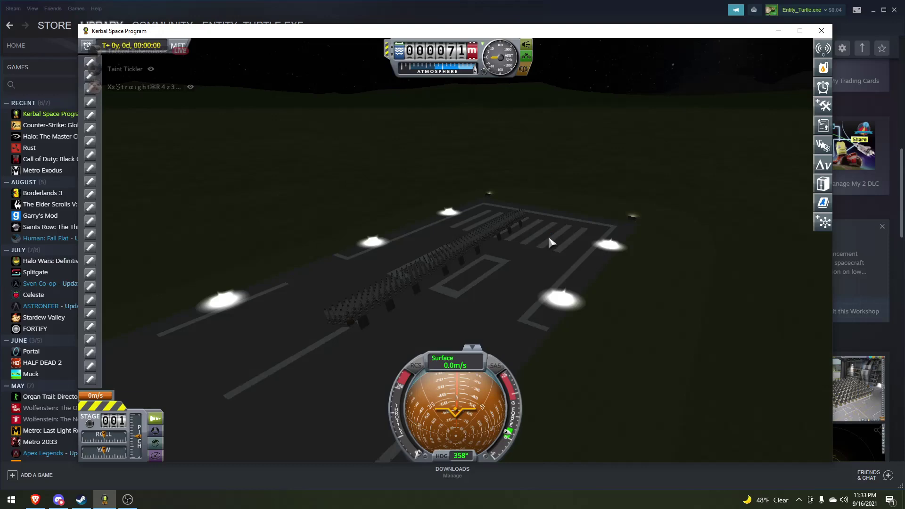
pyautogui.press('space')
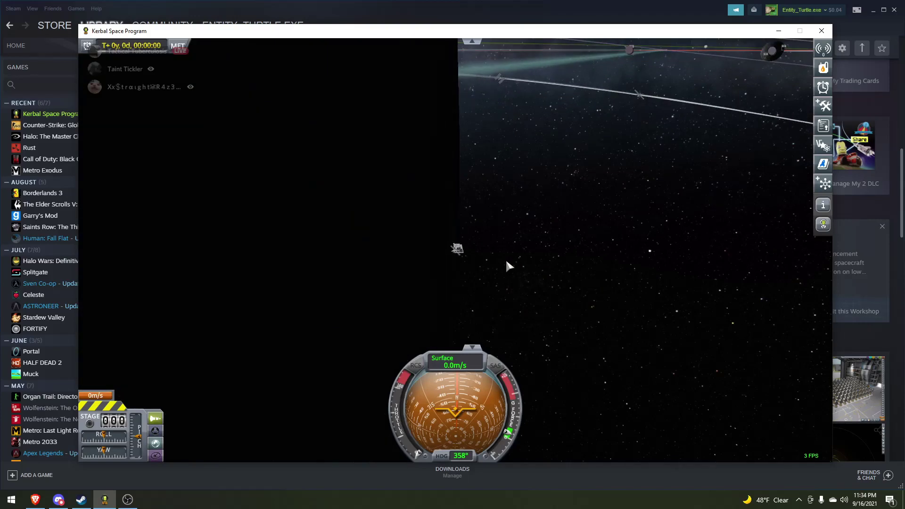
# Toggle between flight and map view to check the booster smoke covering the launch site
pyautogui.press('m')
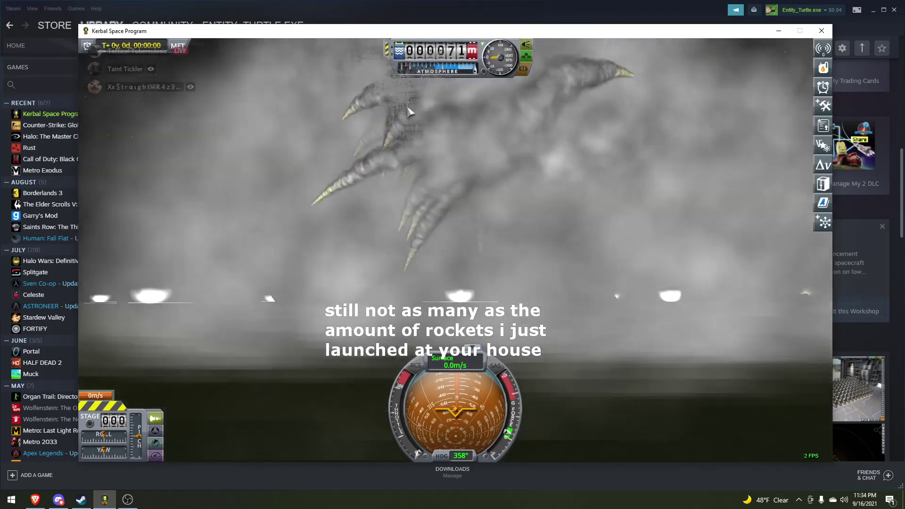
pyautogui.press('m')
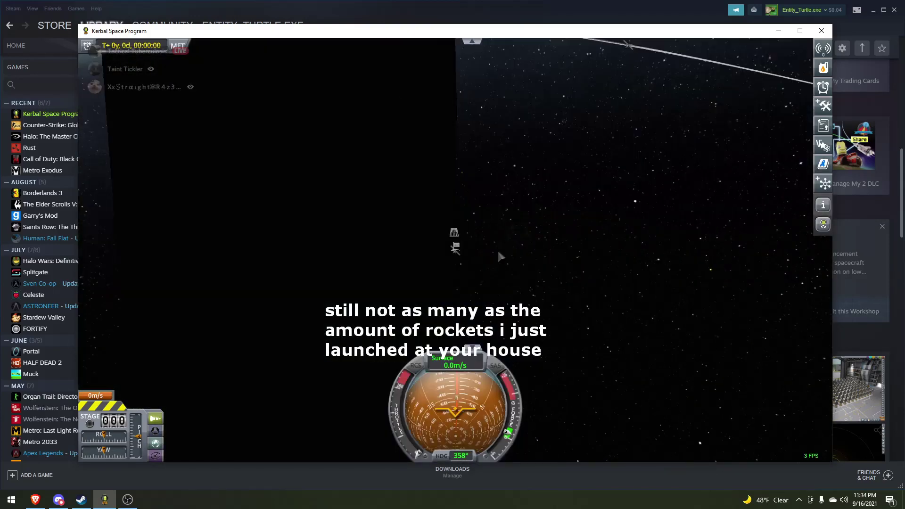
pyautogui.press('m')
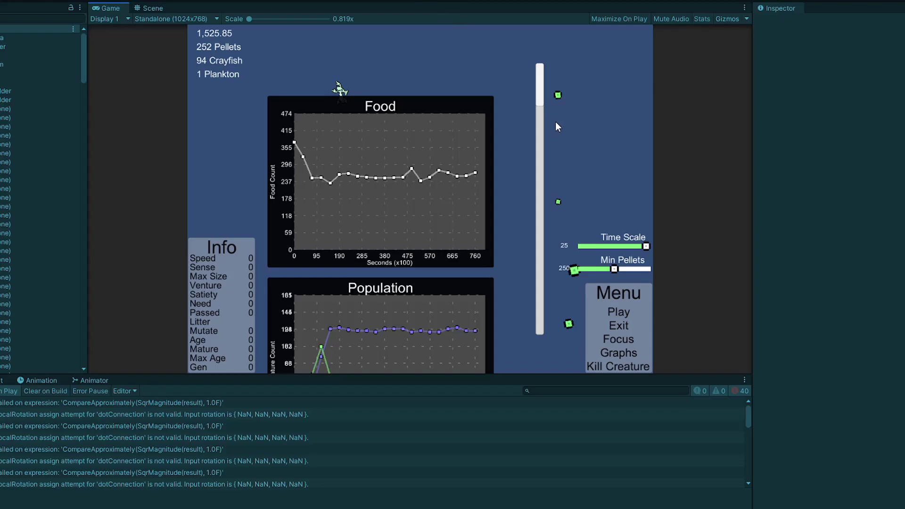
# Scroll the graph panel past Food and Population to the lower graph showing Infinity and NaN
pyautogui.scroll(-3, 541, 122)
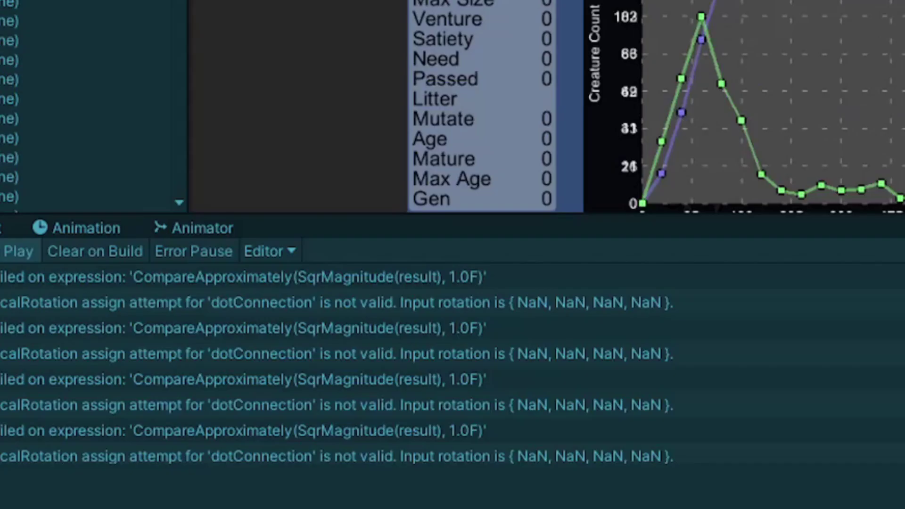
pyautogui.scroll(-3, 743, 106)
pyautogui.scroll(1, 744, 106)
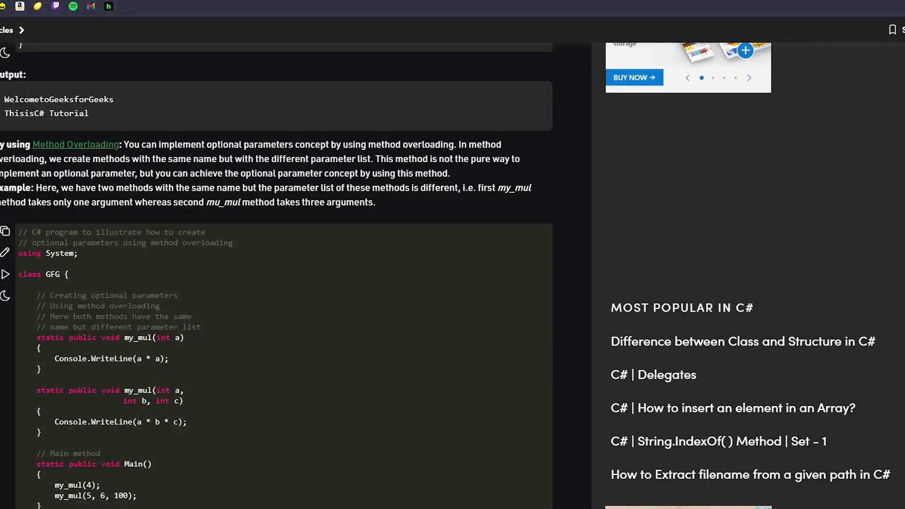
# Scroll back up through the GeeksforGeeks article on C# optional parameters via overloading
pyautogui.scroll(5, 378, 234)
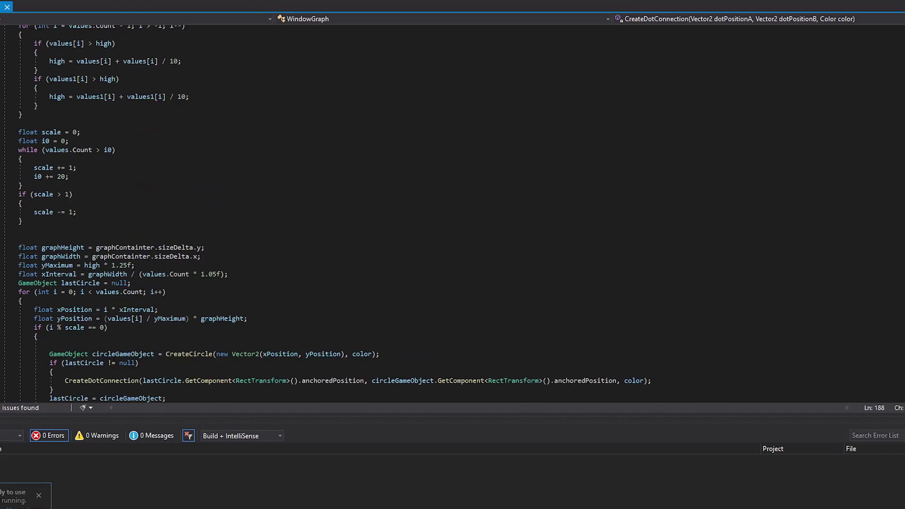
pyautogui.moveTo(204, 247); pyautogui.dragTo(19, 248)
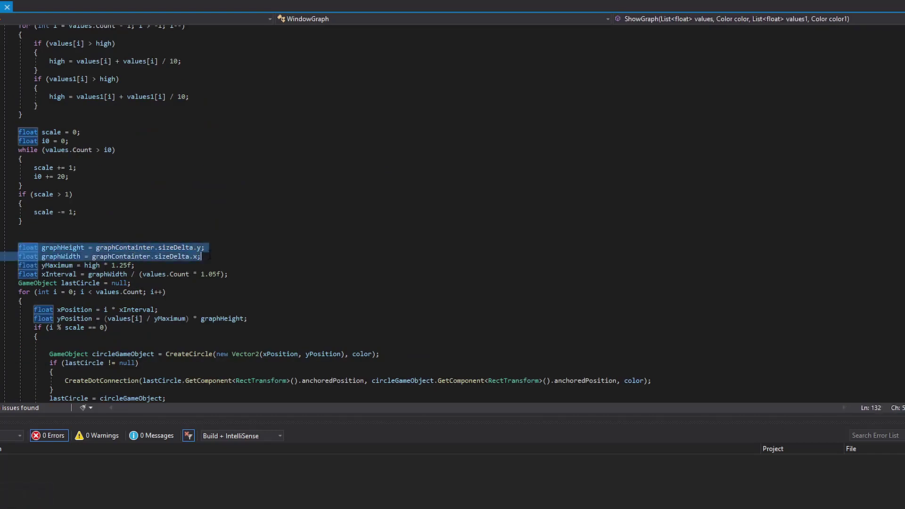
pyautogui.click(21, 248)
pyautogui.scroll(-8, 188, 236)
pyautogui.scroll(-15, 330, 212)
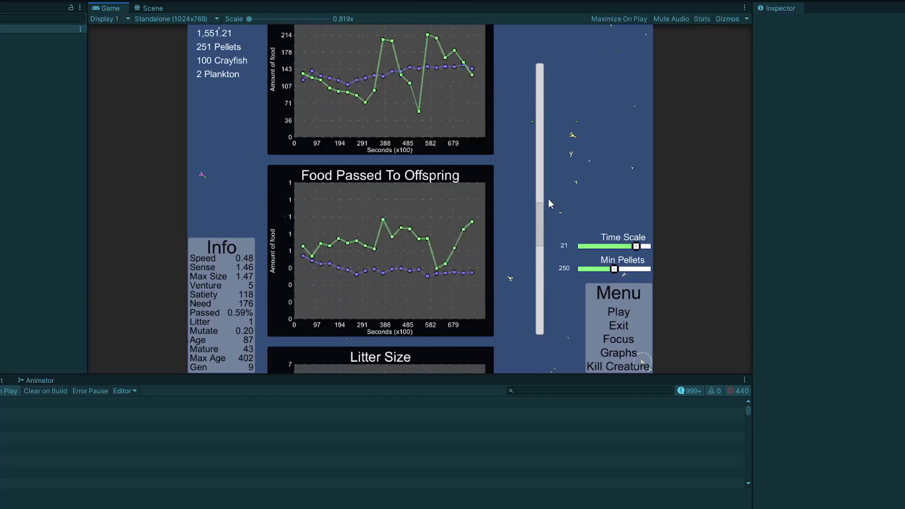
pyautogui.scroll(5, 547, 189)
# Scroll the graph list back to the top, then hide the graphs and resume the simulation
pyautogui.scroll(15, 546, 179)
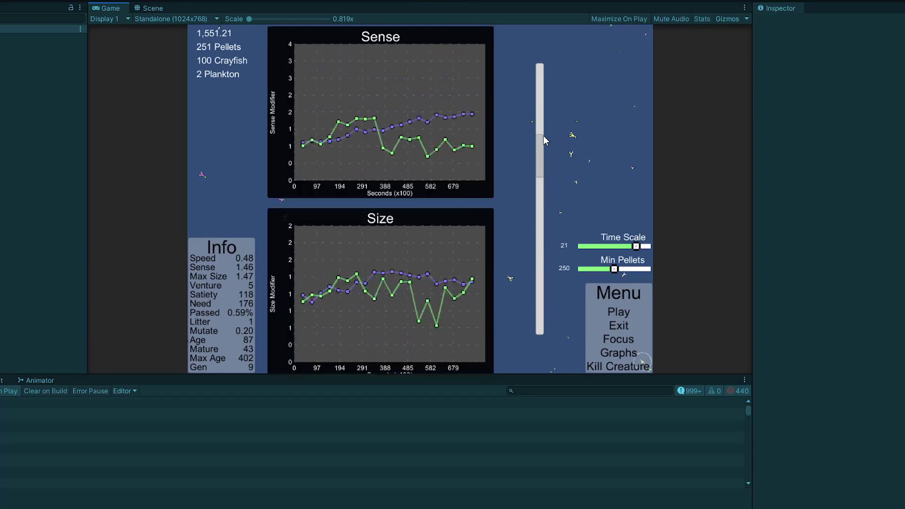
pyautogui.scroll(5, 540, 99)
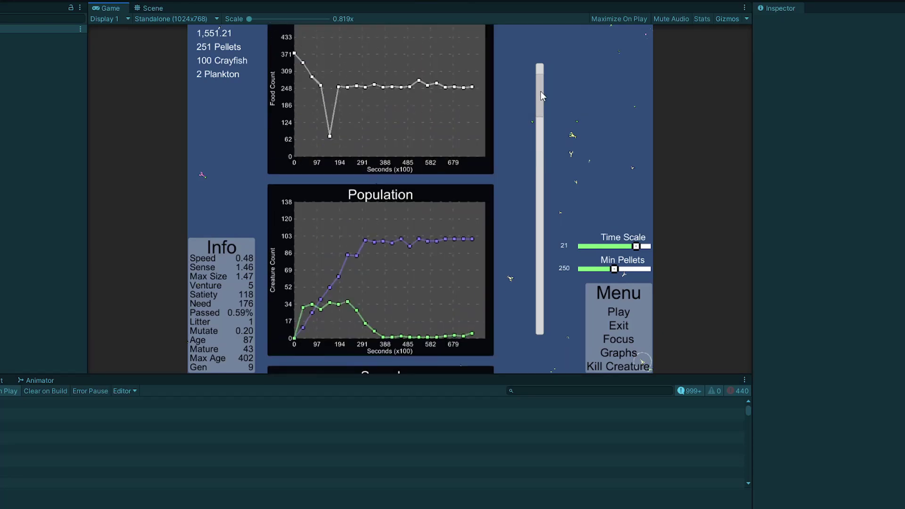
pyautogui.scroll(5, 541, 92)
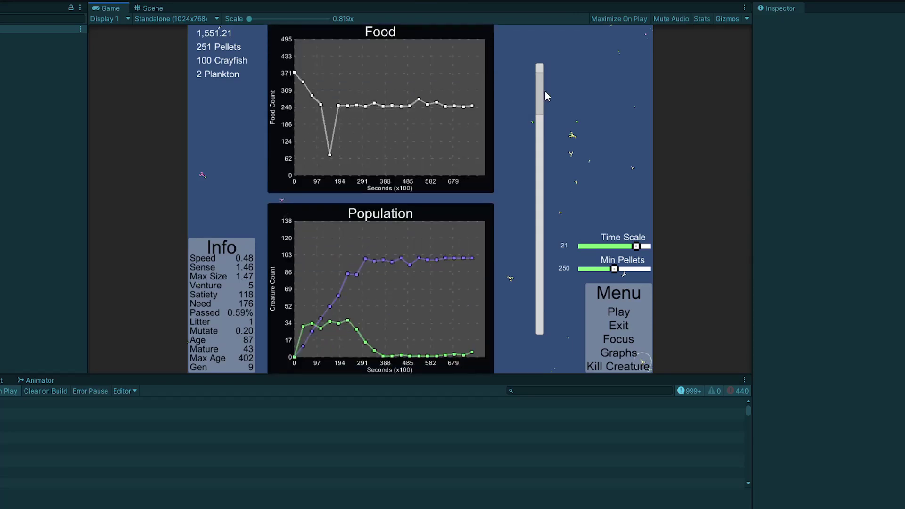
pyautogui.scroll(3, 546, 89)
pyautogui.scroll(-2, 546, 93)
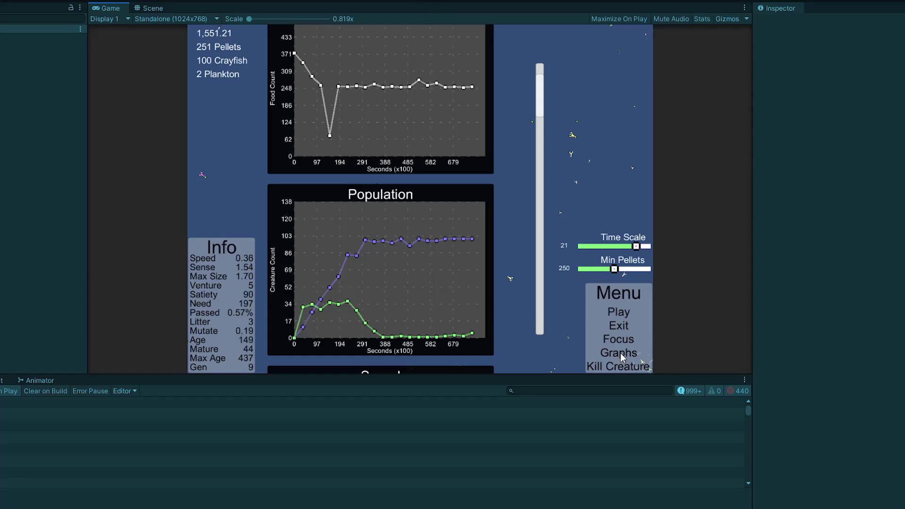
pyautogui.click(617, 309)
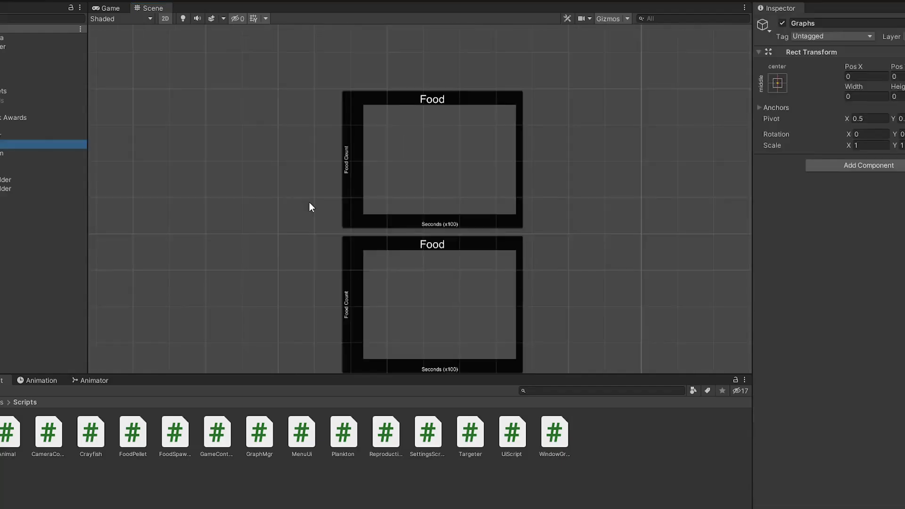
# Select the Population, Speed and Food graph windows in the scene and Hierarchy
pyautogui.click(309, 207)
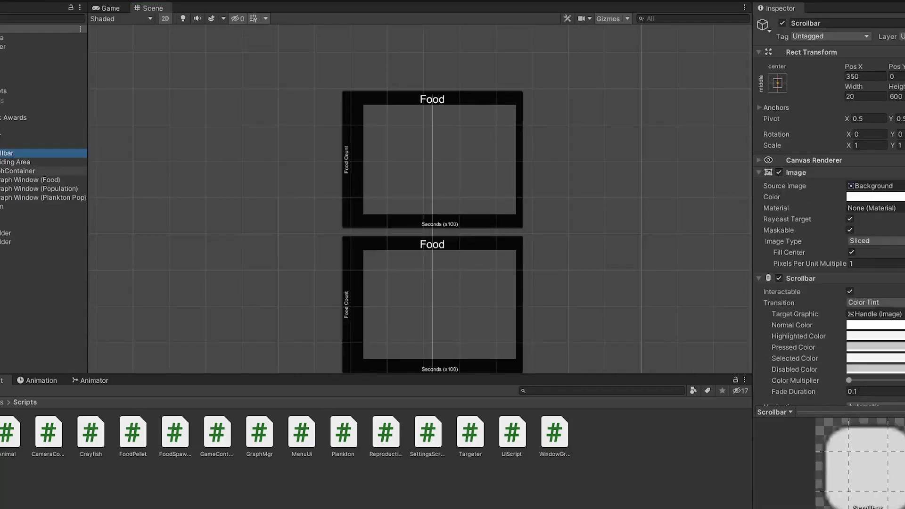
pyautogui.click(36, 188)
pyautogui.doubleClick(36, 197)
pyautogui.click(36, 189)
pyautogui.click(28, 180)
pyautogui.hotkey('ctrl', 'shift', 'c')
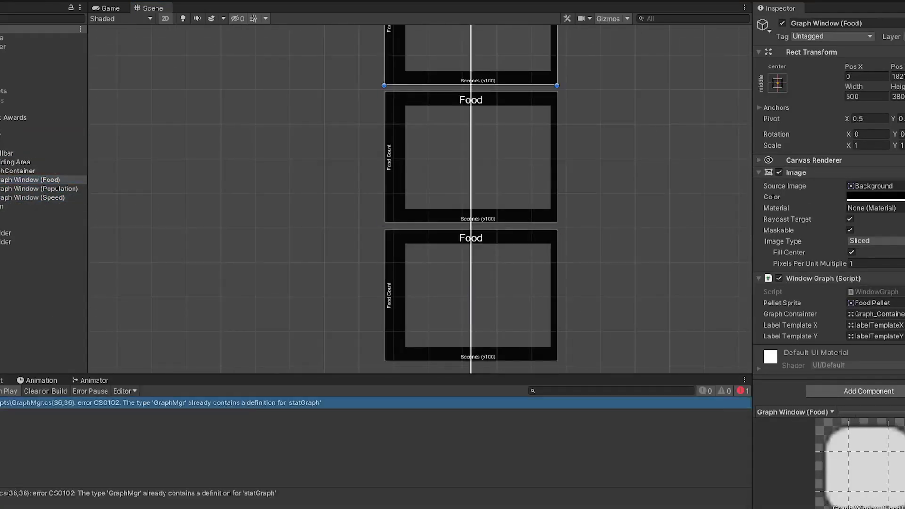
# Frame the Population graph window and select its title text object
pyautogui.click(19, 135)
pyautogui.doubleClick(36, 188)
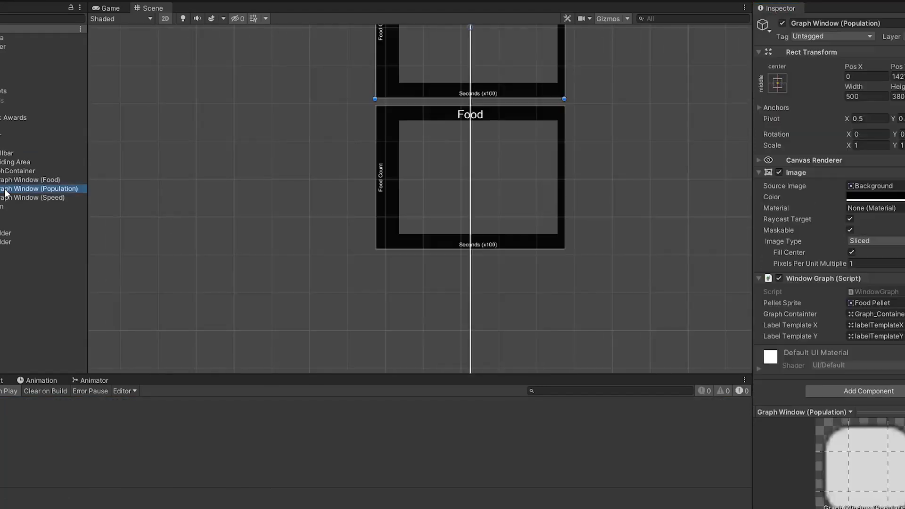
pyautogui.click(433, 233)
pyautogui.click(432, 174)
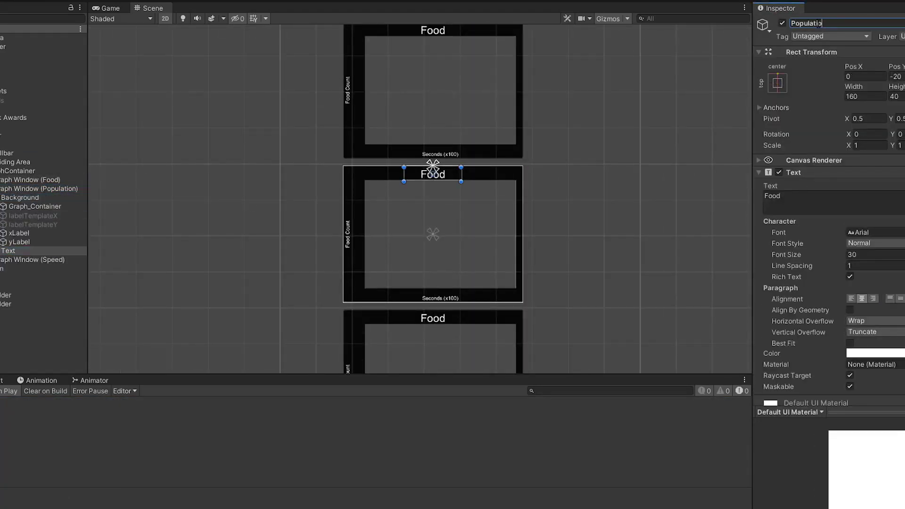